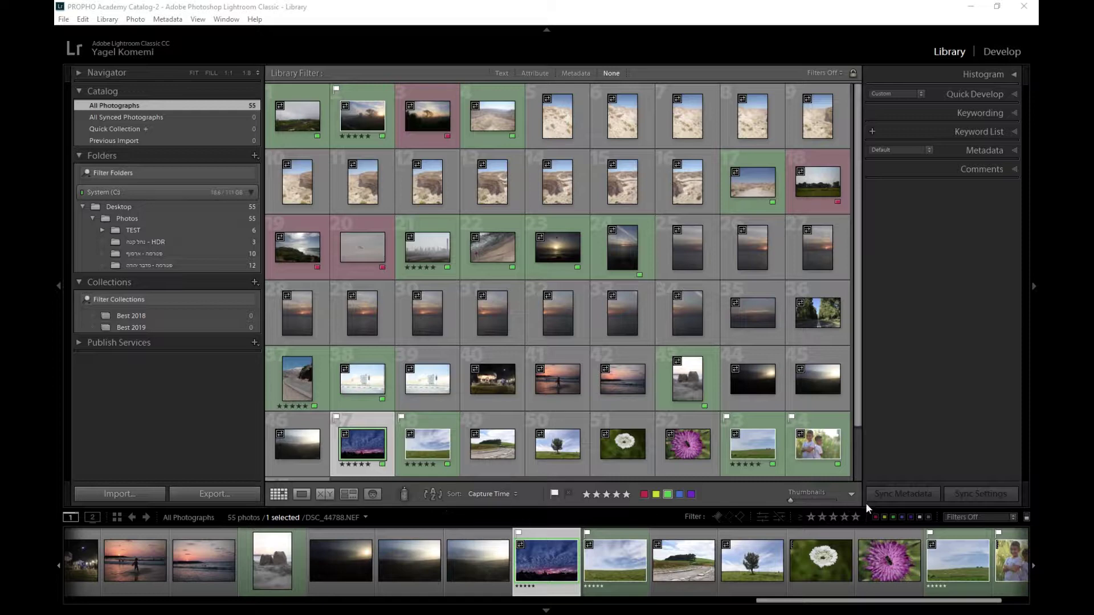
Step: Confirm the Painter is in the toolbar, pick it up, and set it to paint the Purple label
left_click(852, 493)
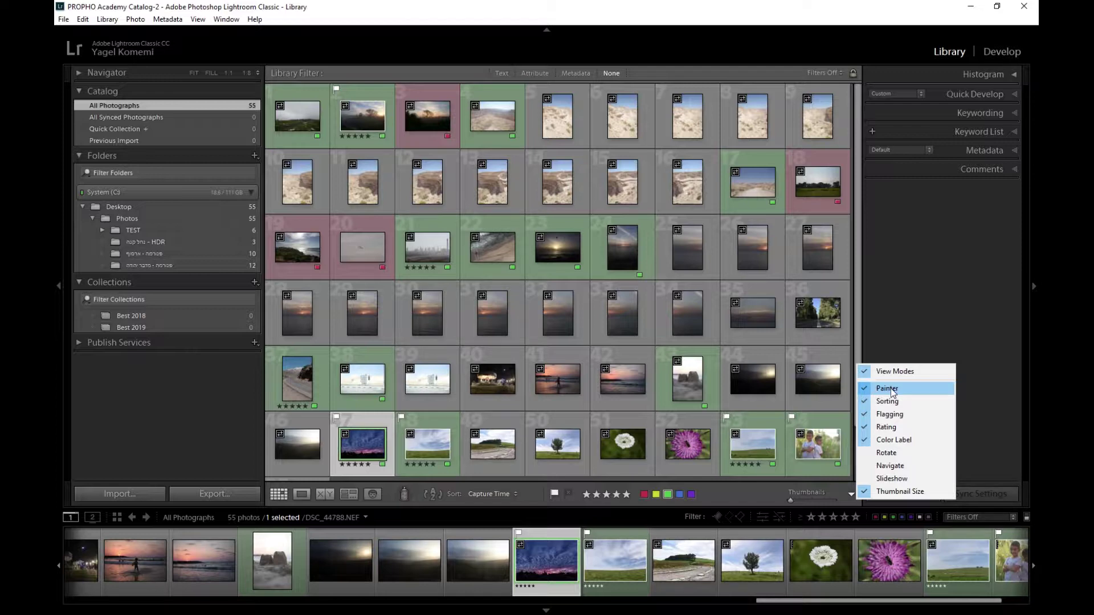
left_click(726, 494)
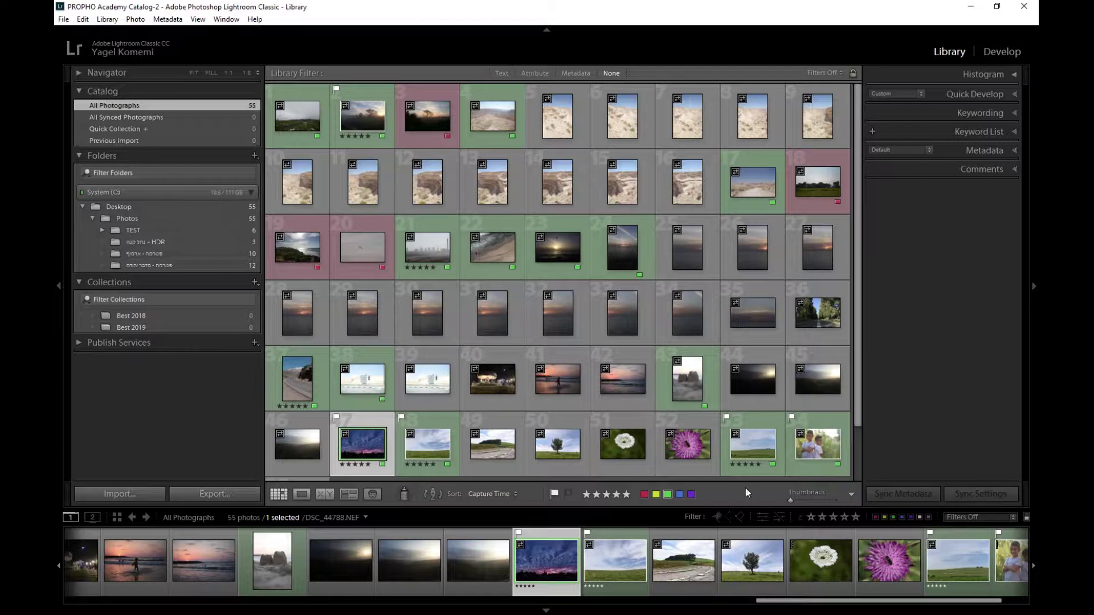
left_click(404, 493)
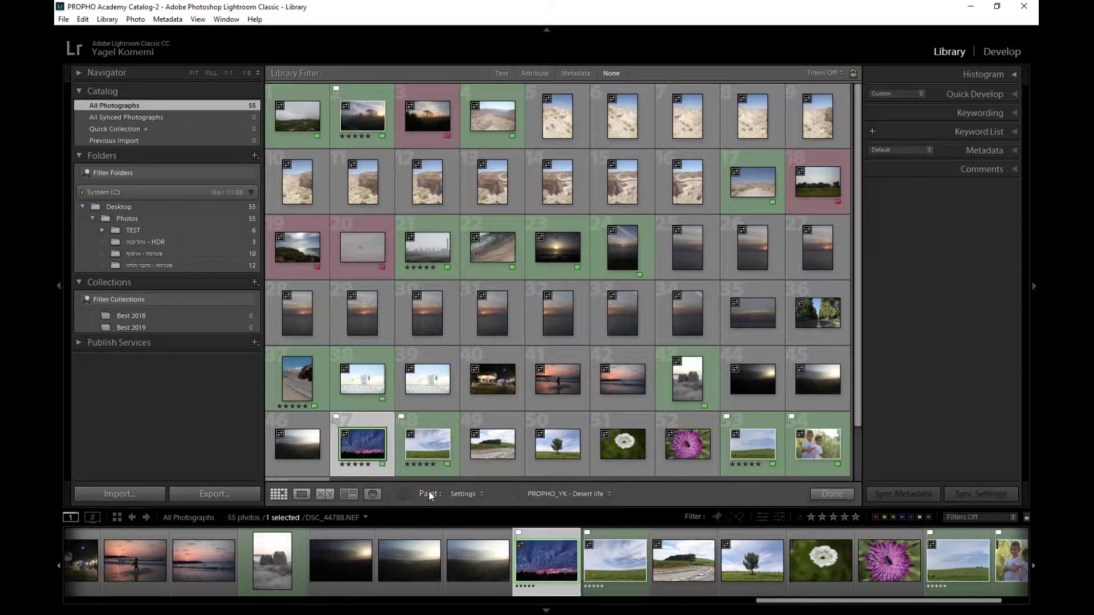
left_click(466, 494)
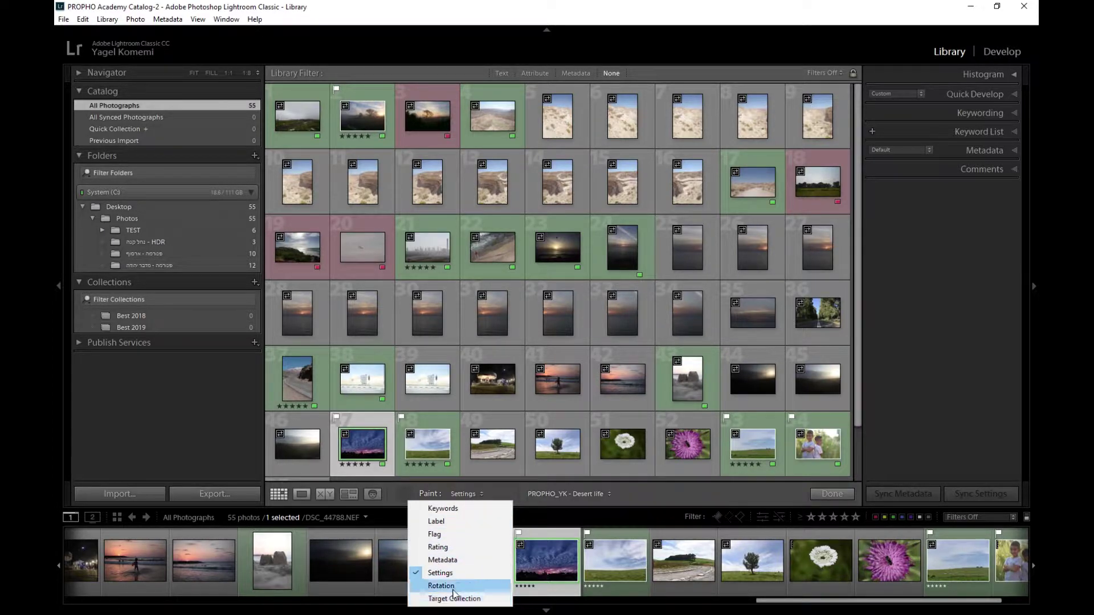
left_click(438, 523)
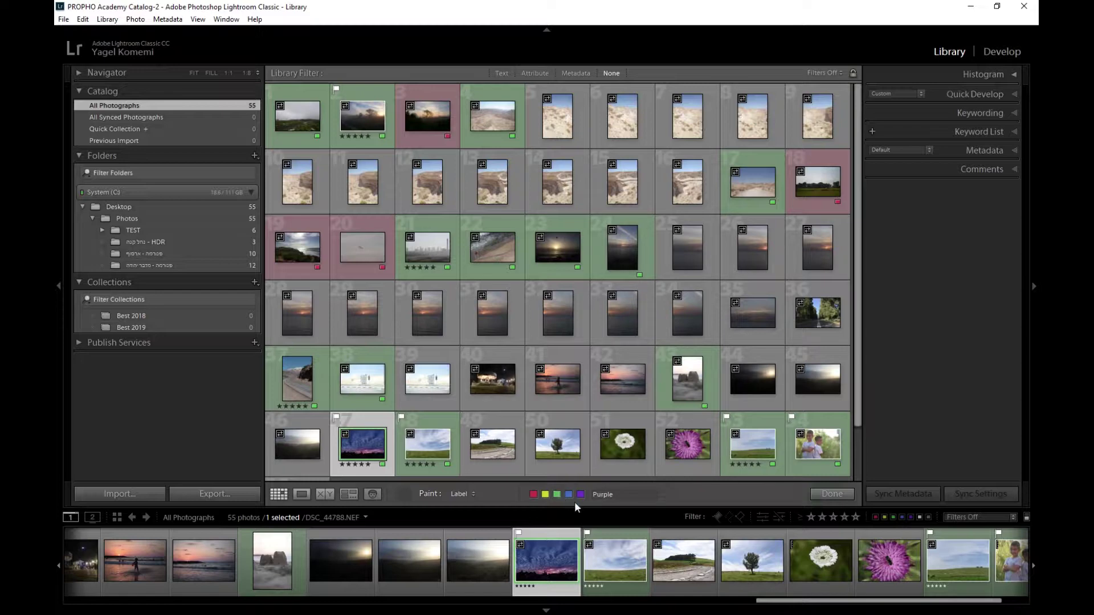
Step: Paint the purple label onto photos 5 through 9 in the top row
left_click(580, 494)
mouse_move(557, 117)
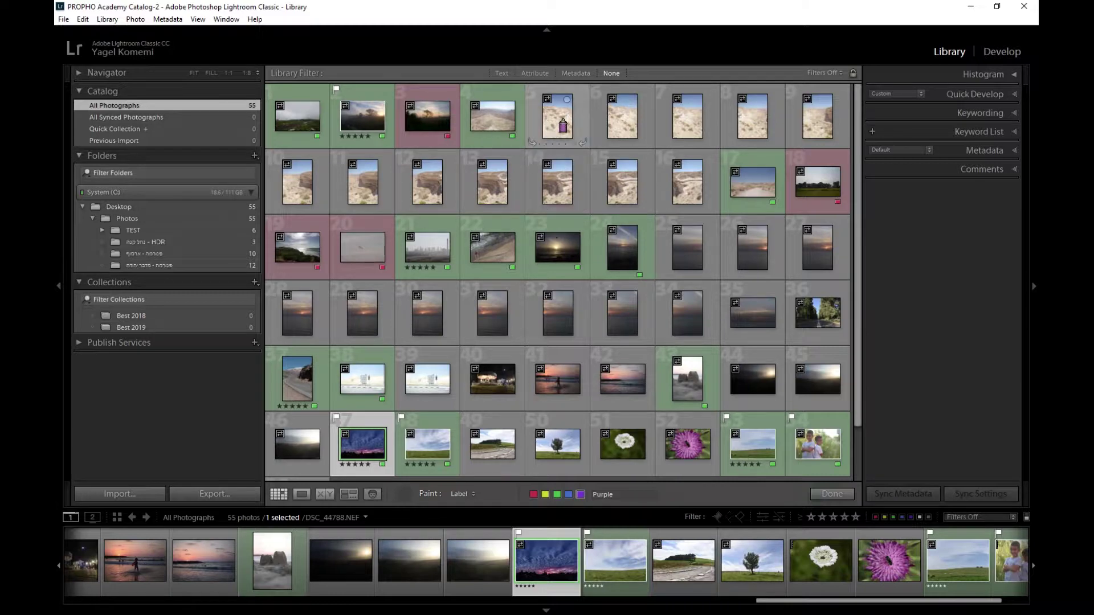
left_click(563, 124)
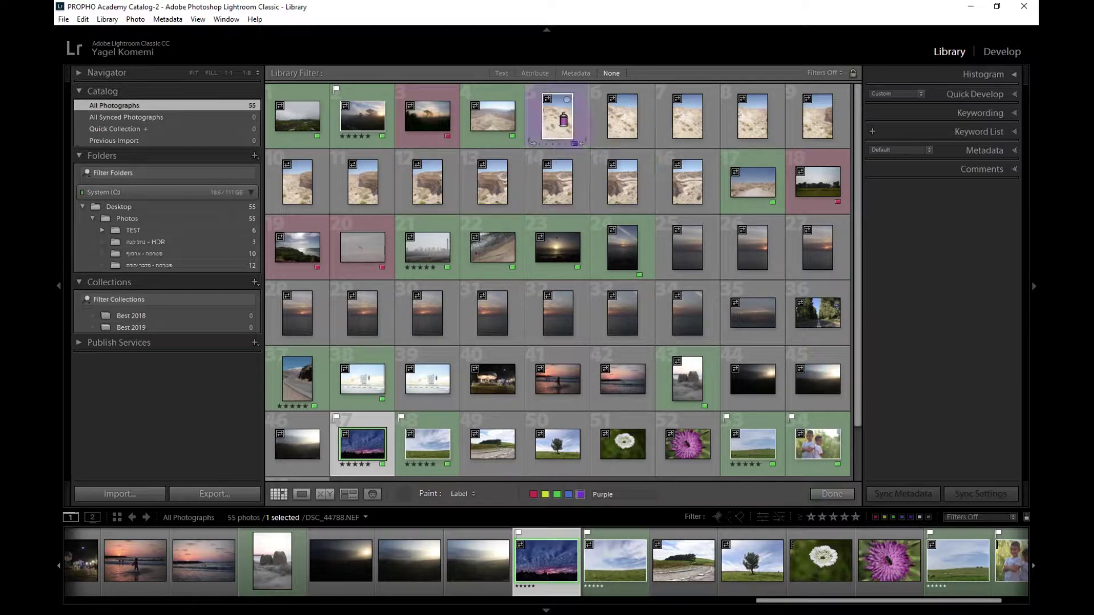
left_click(624, 120)
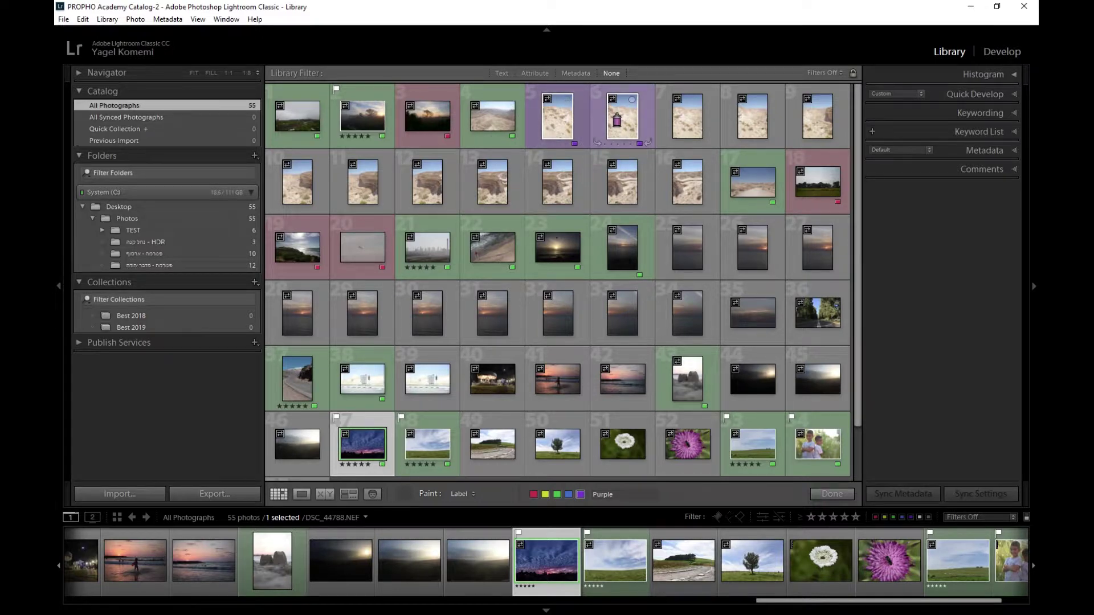
left_click(691, 115)
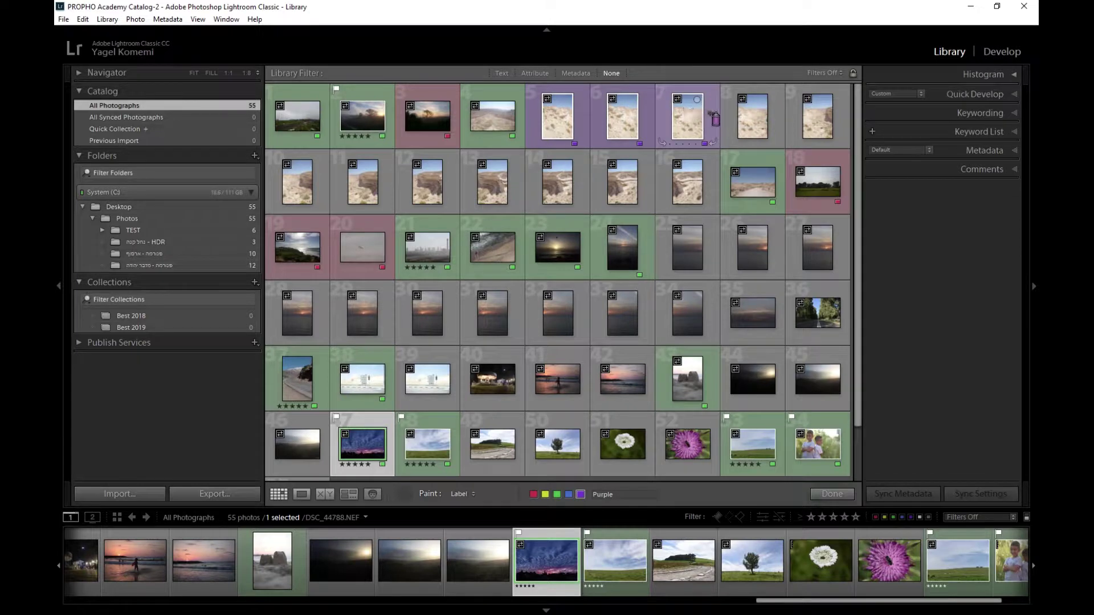
left_click(750, 120)
left_click(818, 116)
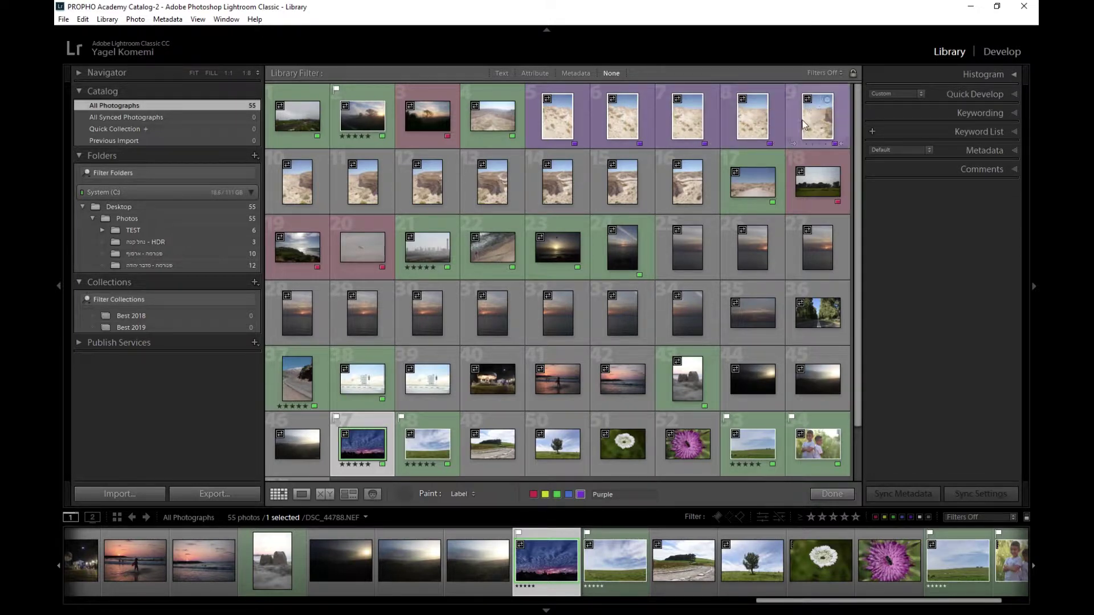
Step: Paint purple labels onto photos 10 through 16, then switch the Painter to develop Settings
left_click(302, 189)
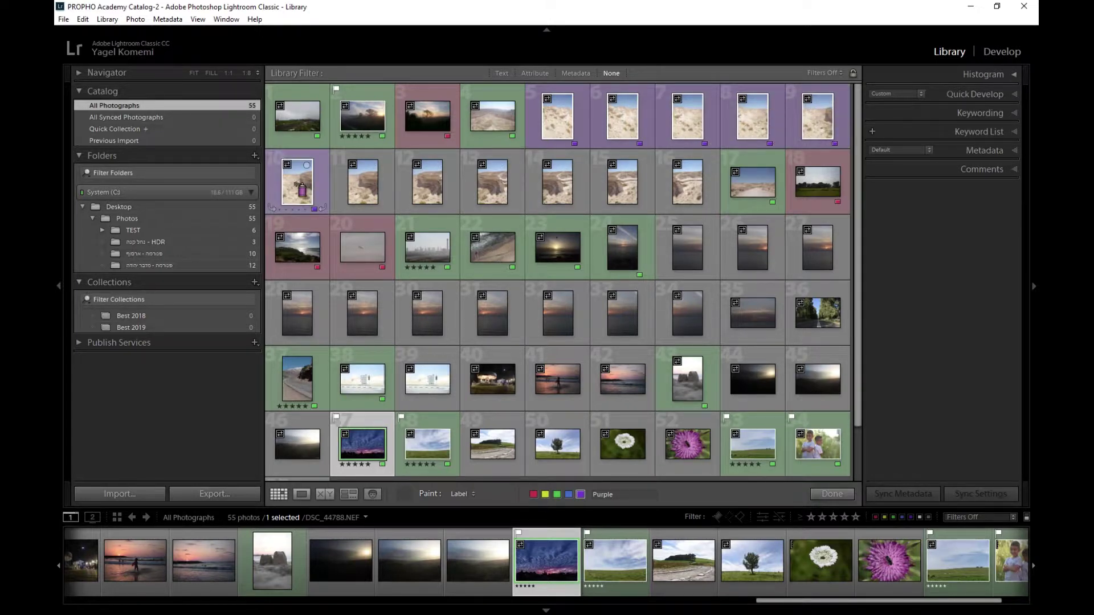
left_click(367, 183)
left_click(432, 182)
left_click(474, 183)
left_click(555, 181)
left_click(618, 181)
left_click(675, 183)
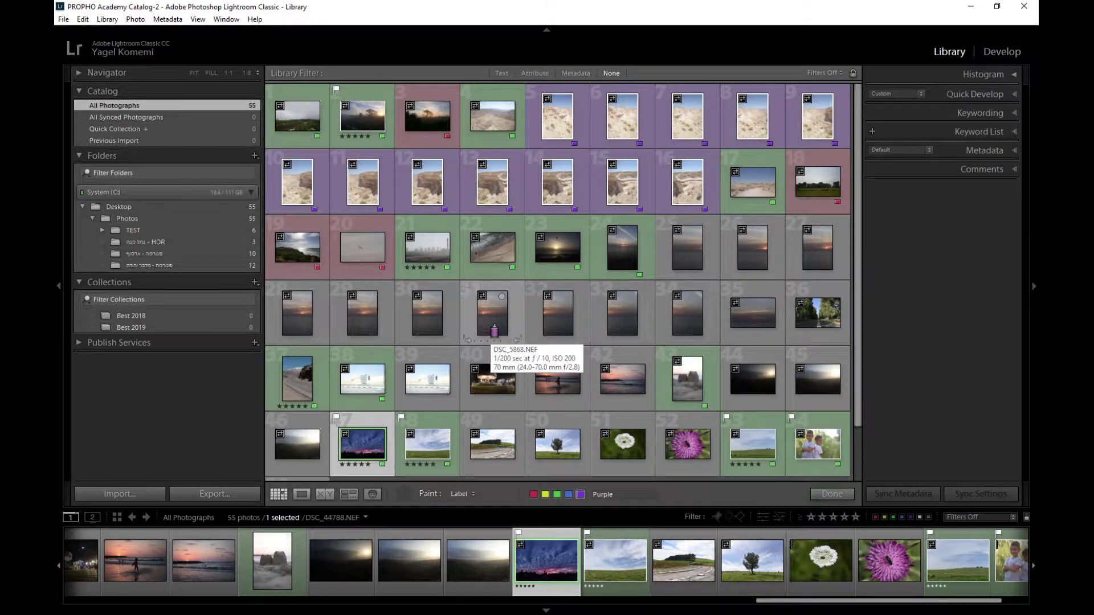
left_click(463, 494)
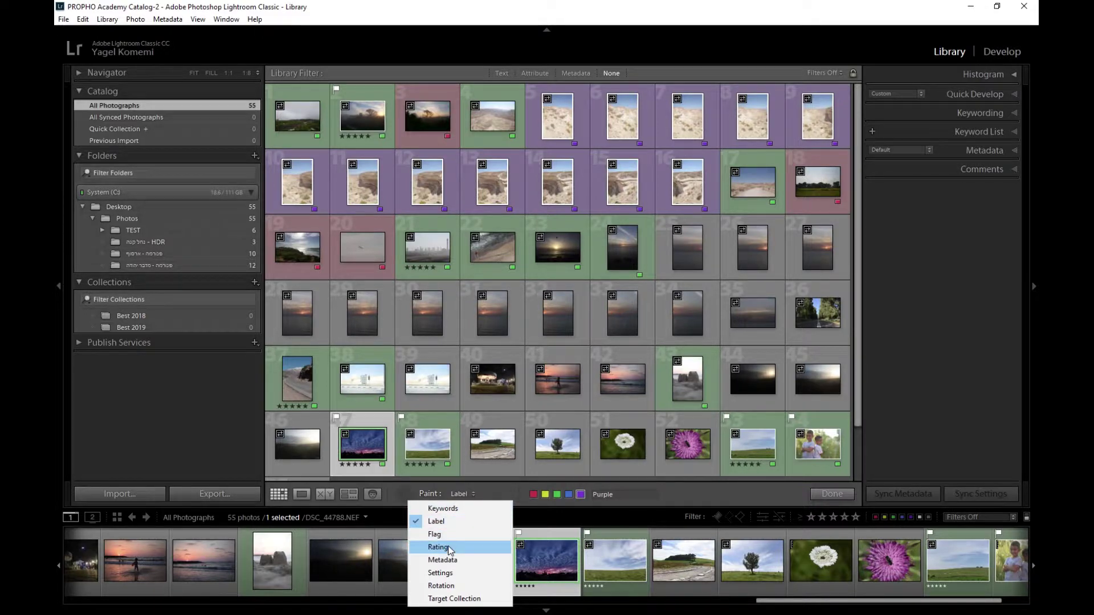
left_click(450, 572)
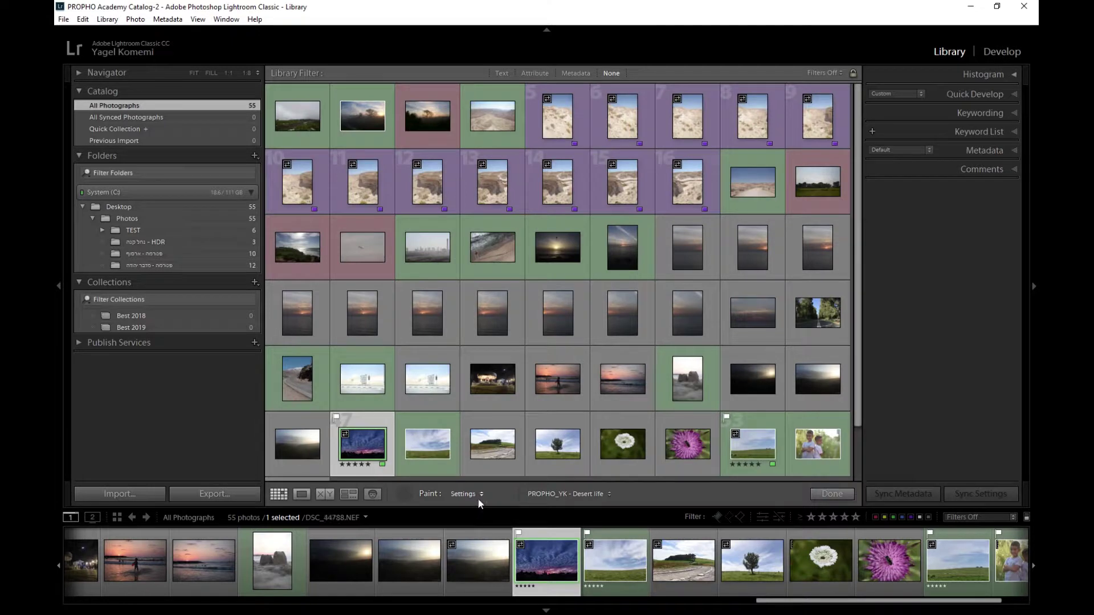
Step: Paint the PROPHO_YK - Desert life develop preset onto photo 5
left_click(589, 495)
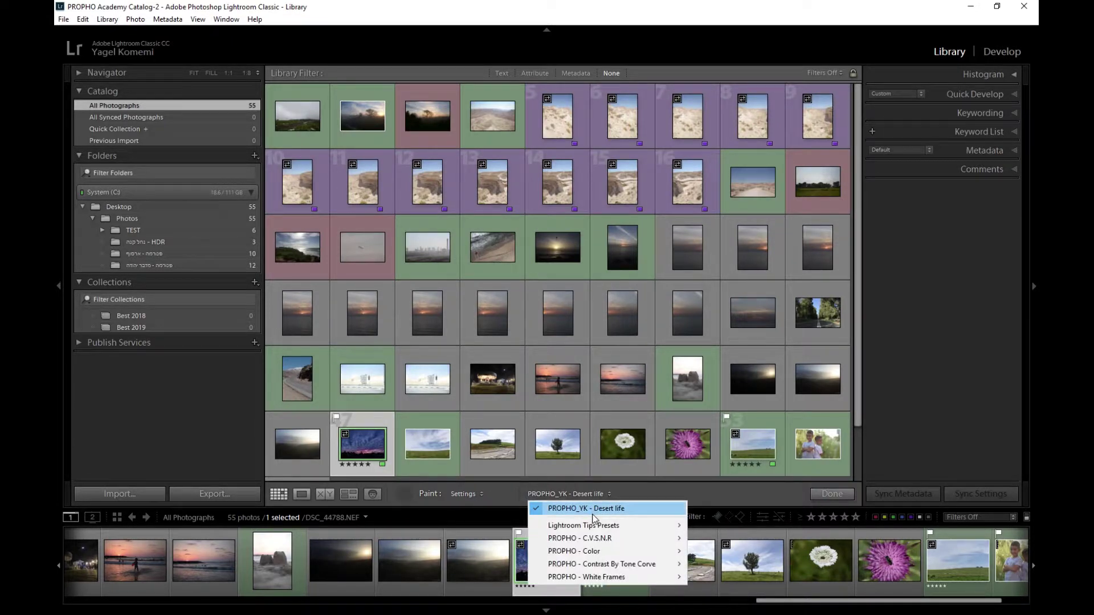
left_click(591, 510)
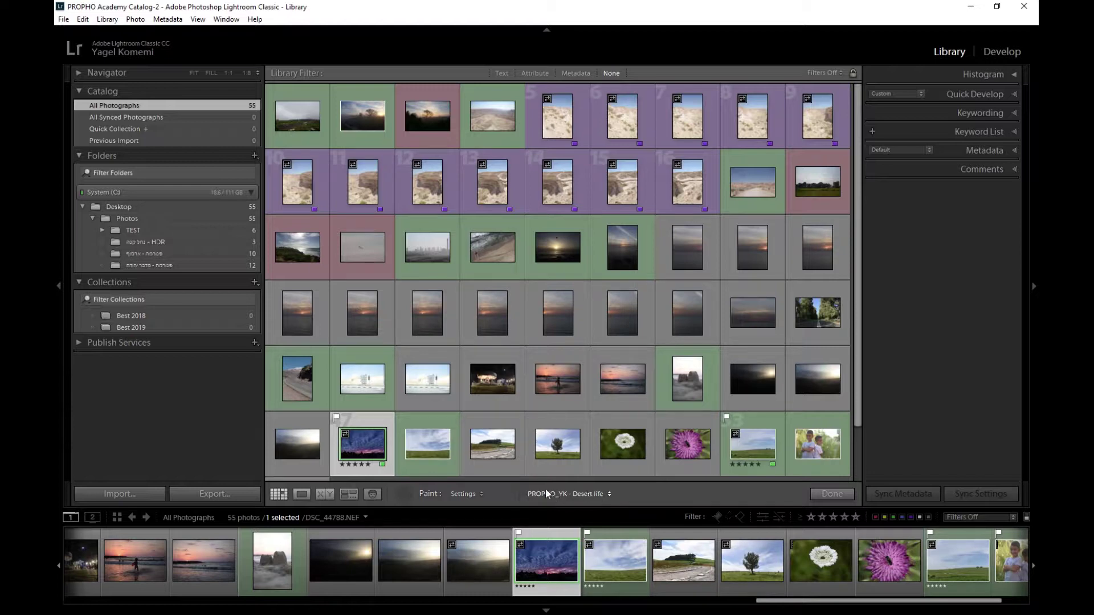
left_click_drag(555, 448, 563, 132)
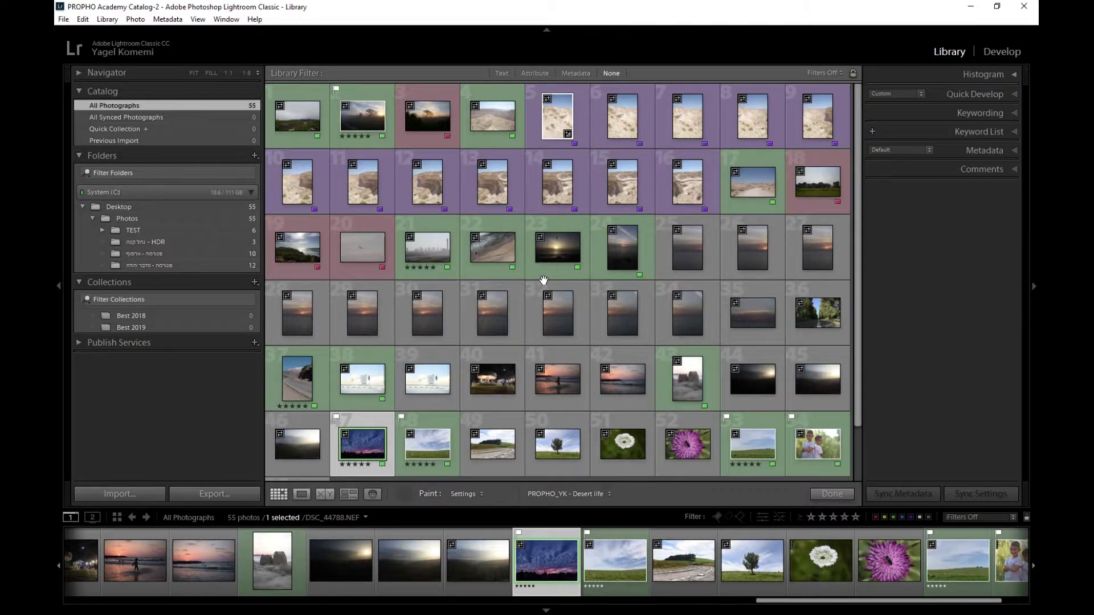
Step: Check photo 5 enlarged in Loupe view, then return to the grid with the Painter
mouse_move(558, 117)
left_click(404, 494)
double_click(559, 116)
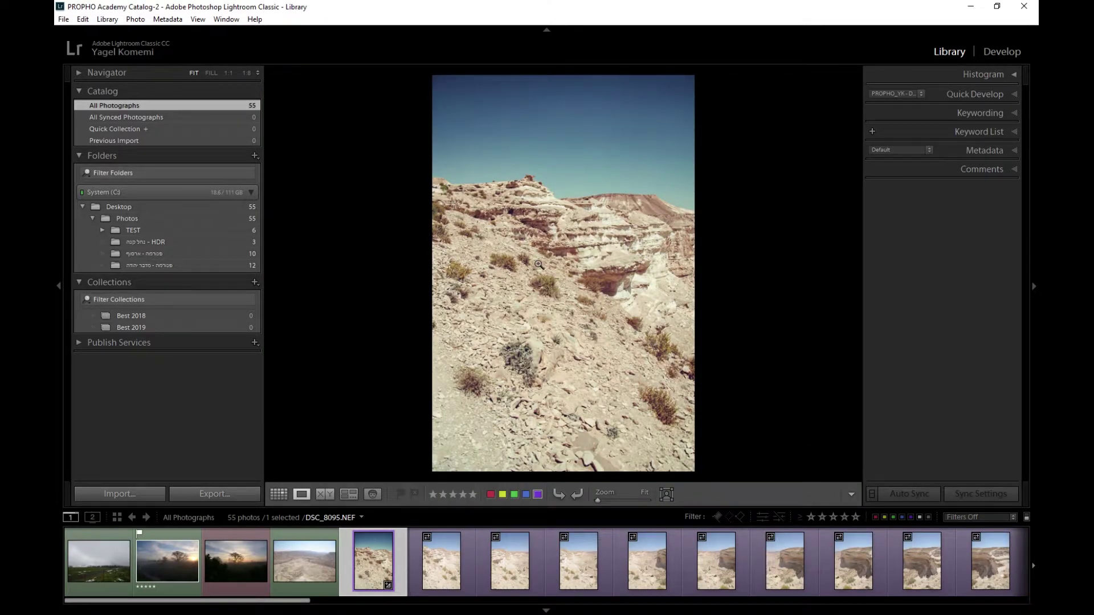
double_click(572, 259)
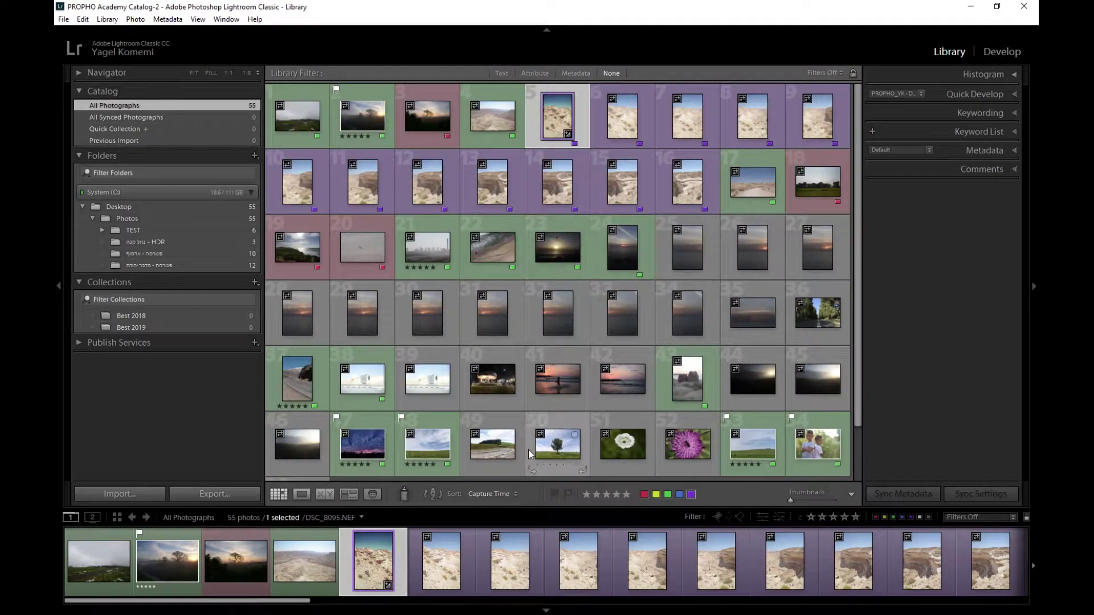
left_click(404, 494)
Step: Paint the 05 PROPHO - B&W - Film Style preset over the labelled photos 5 through 16
left_click(592, 494)
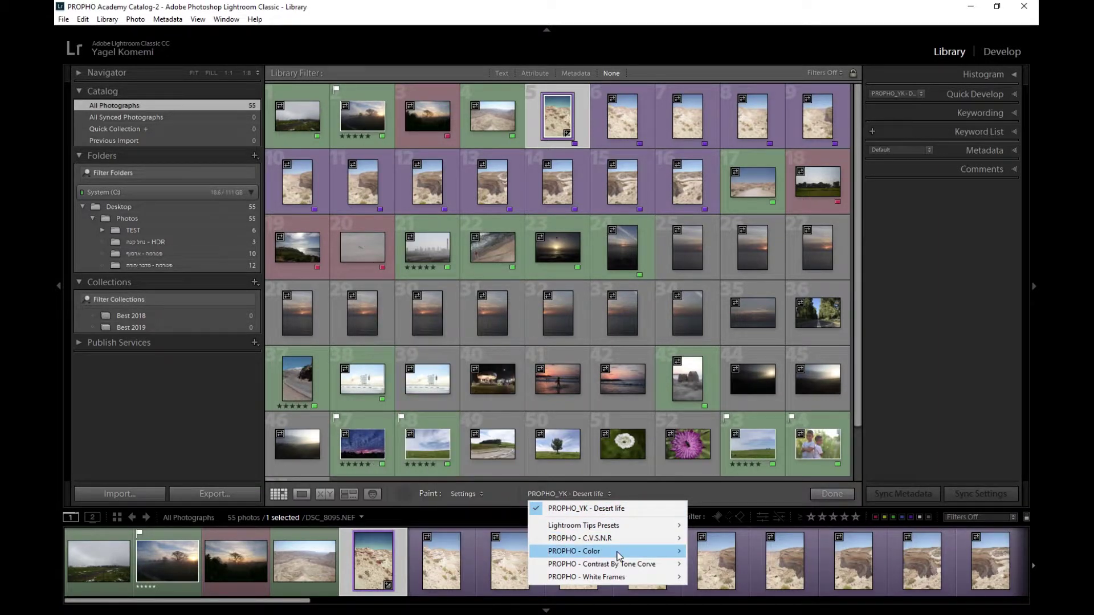
mouse_move(607, 551)
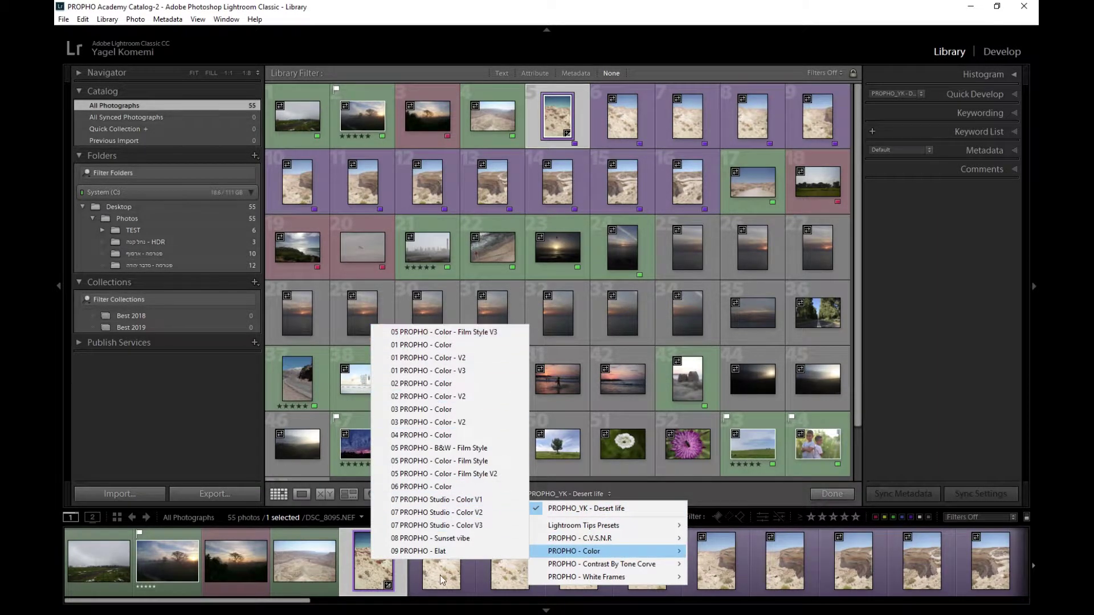
left_click(486, 447)
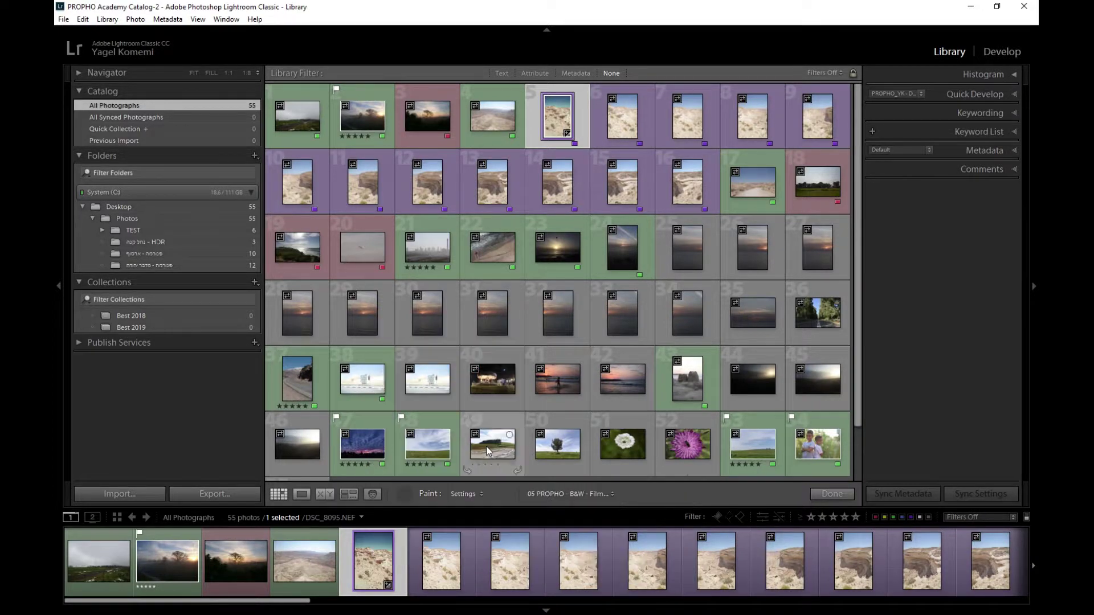
left_click(570, 122)
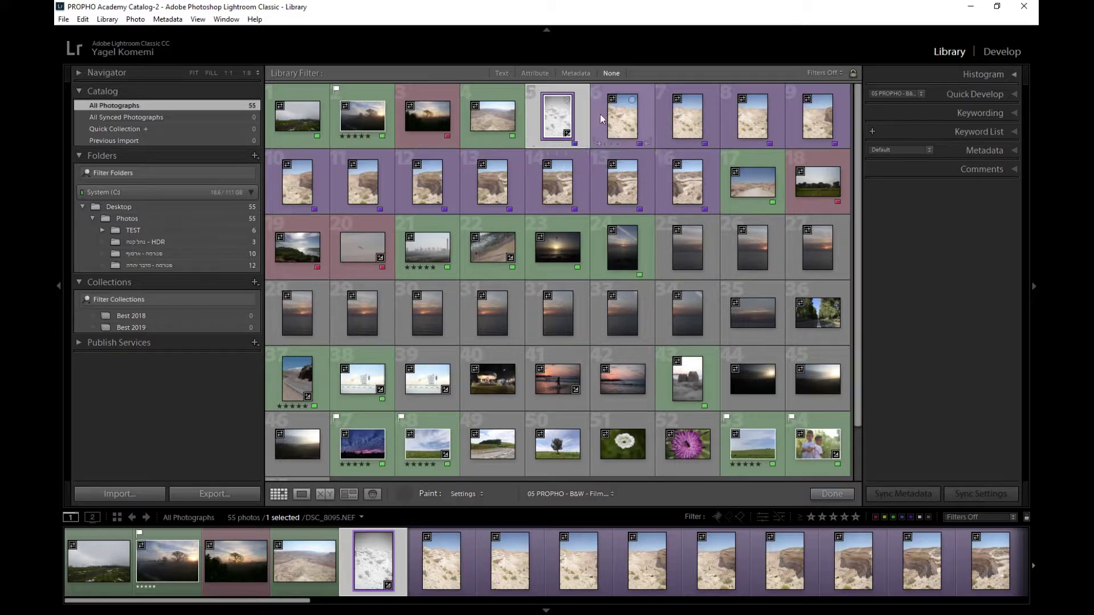
left_click_drag(622, 117, 817, 120)
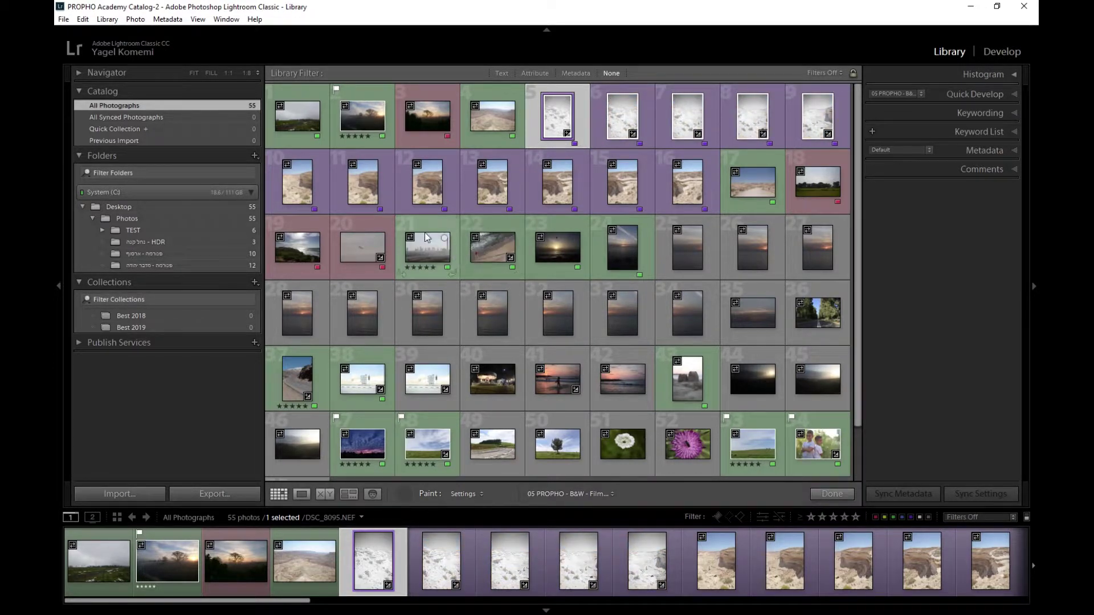
left_click(305, 191)
left_click_drag(368, 191, 688, 182)
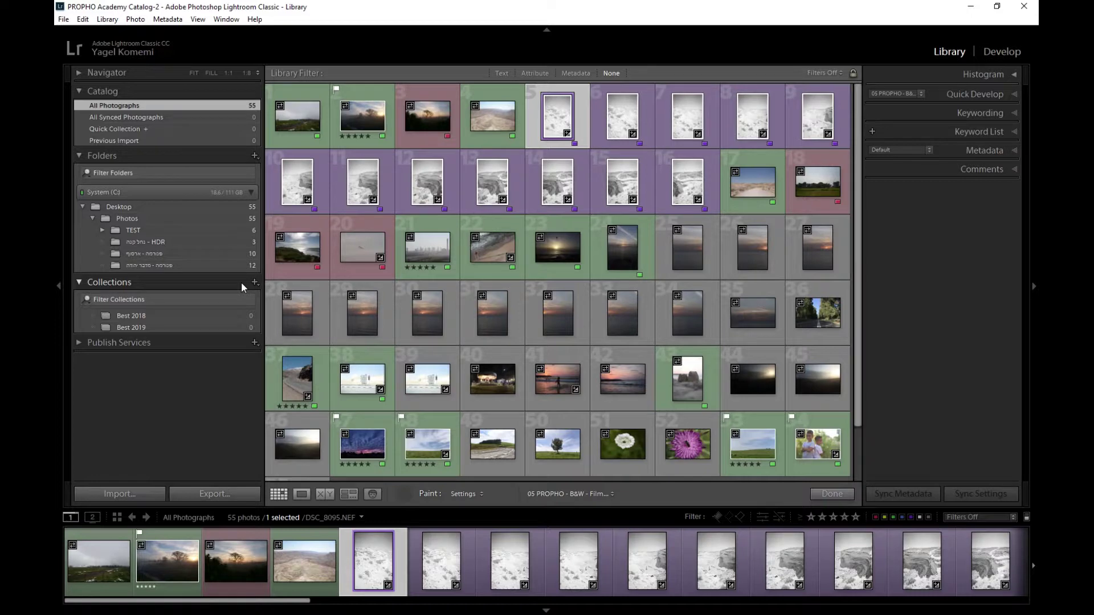
Step: Set the Painter to Rotation and rotate photos 5 through 13 clockwise
left_click(478, 493)
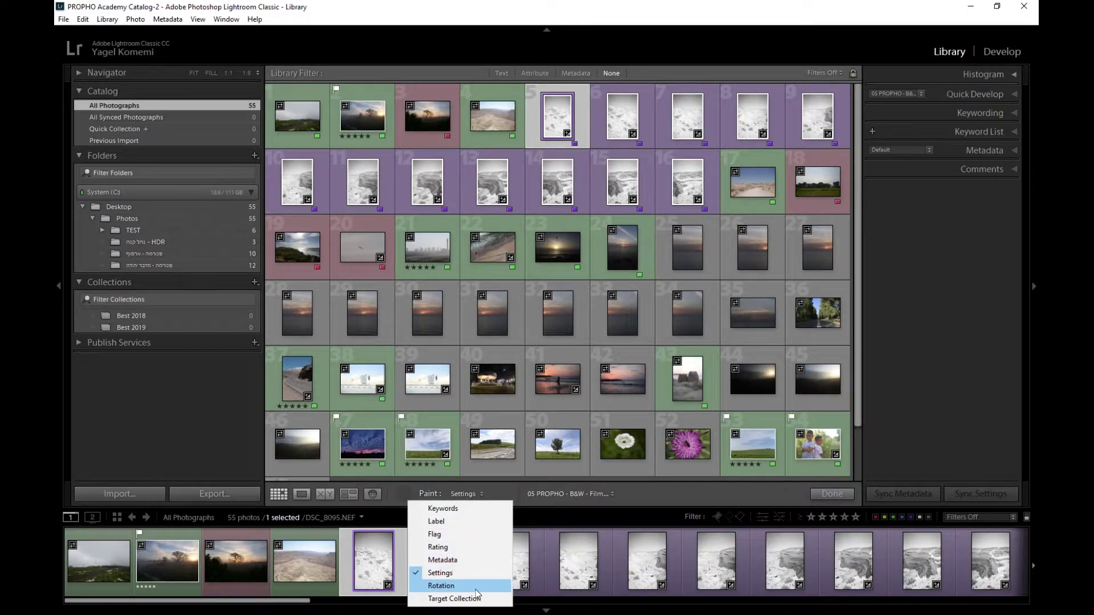
left_click(450, 586)
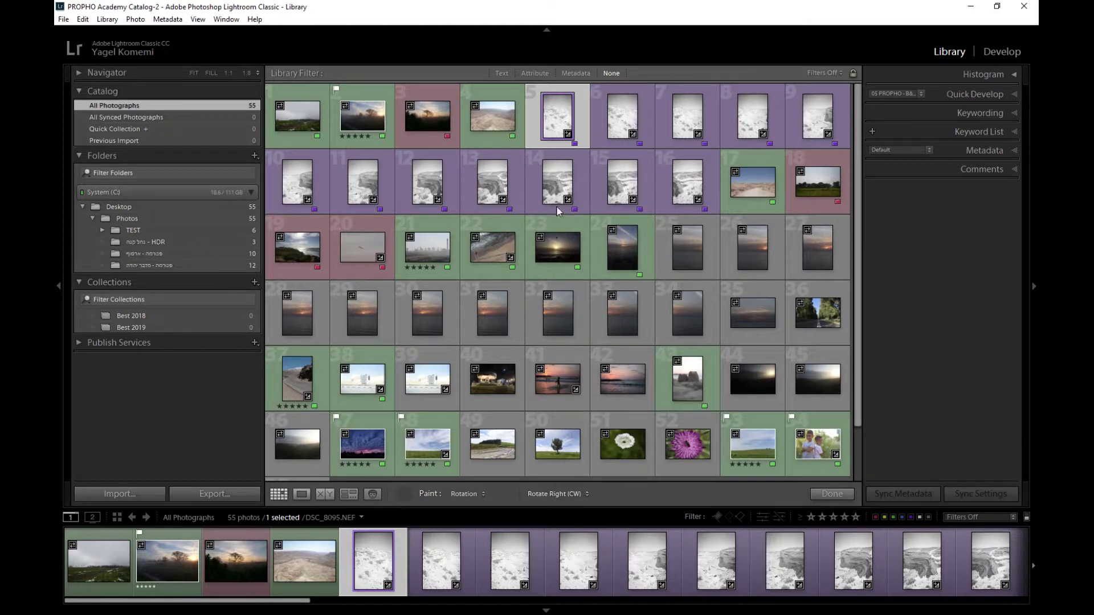
left_click_drag(558, 120, 797, 121)
left_click_drag(296, 181, 695, 180)
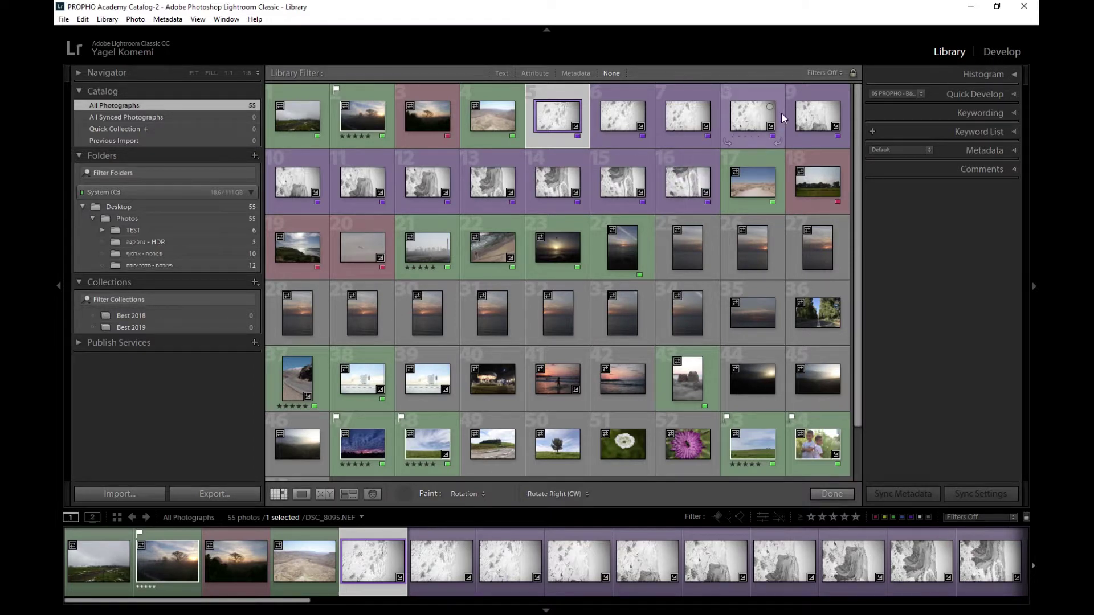
Step: Switch to Rotate Left (CCW) and paint photos 8 through 16 back upright
left_click(567, 493)
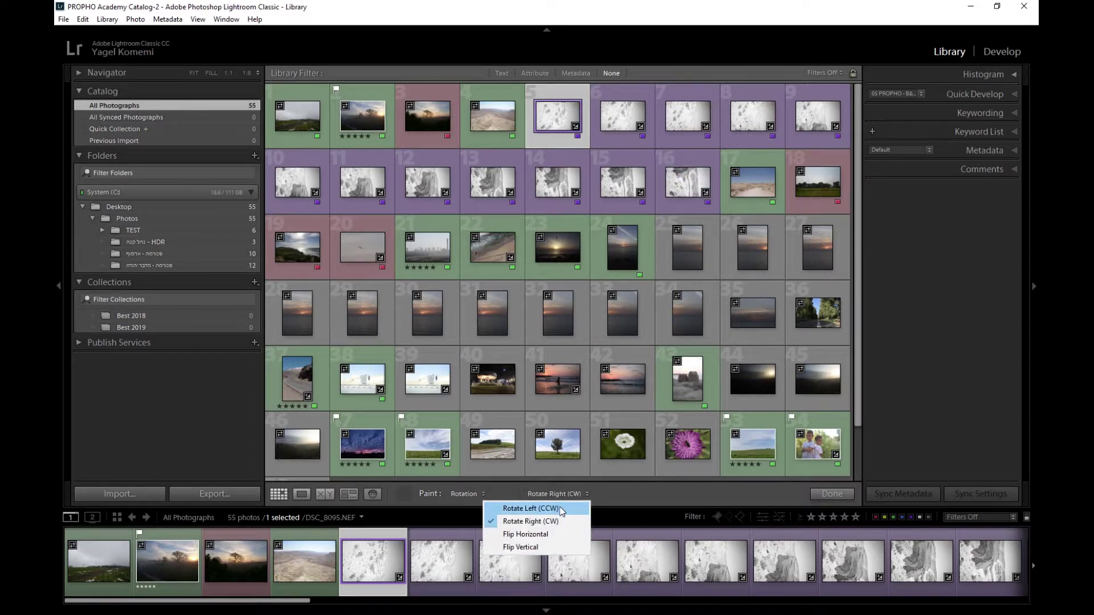
left_click(562, 508)
left_click_drag(687, 185, 297, 182)
left_click_drag(818, 117, 569, 131)
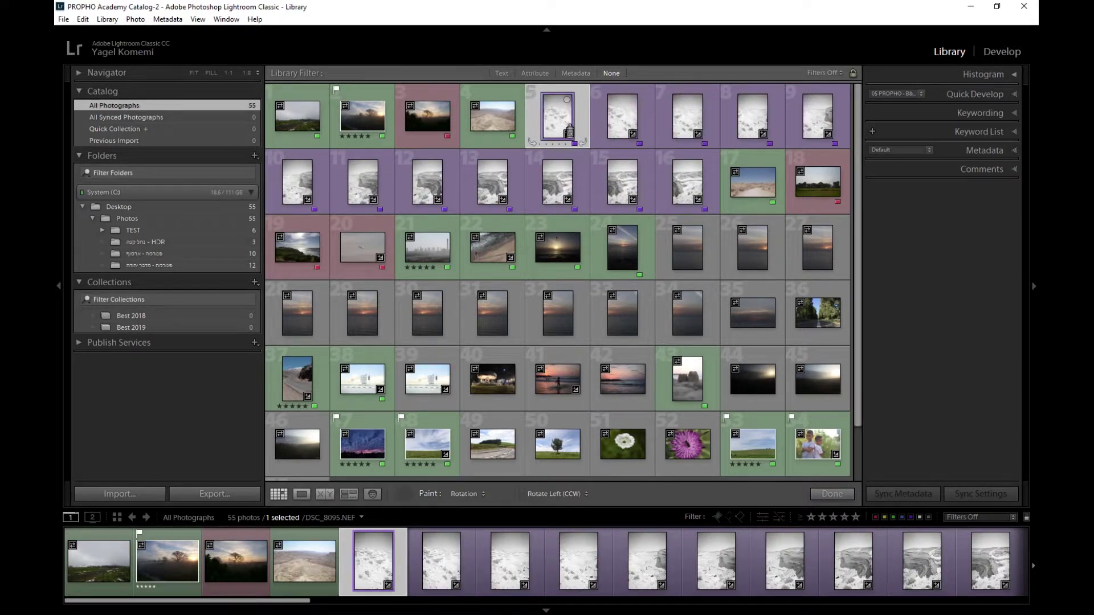
left_click(466, 494)
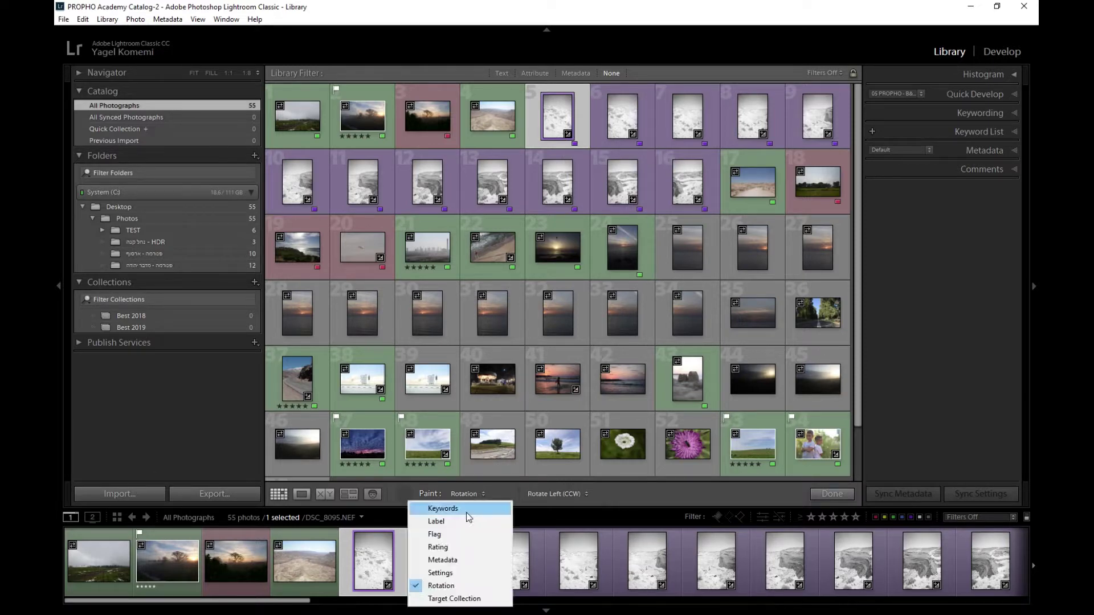
Step: Make Best 2018 the target collection and return to All Photographs
left_click(142, 316)
right_click(153, 319)
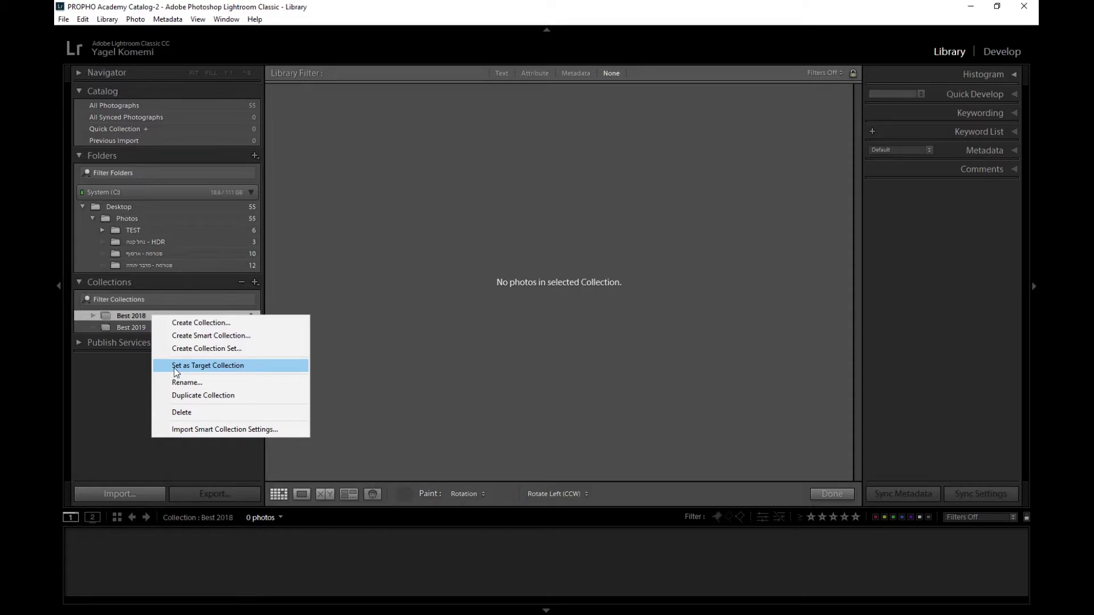
left_click(174, 367)
left_click(141, 102)
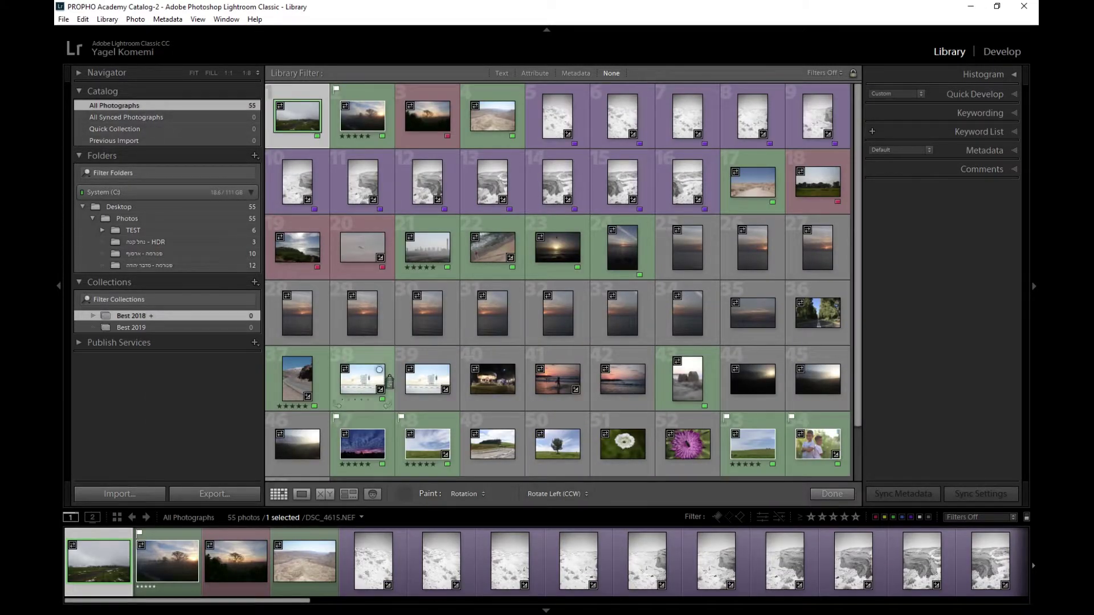
Step: Set the Painter to paint Target Collection
left_click(406, 494)
left_click(460, 493)
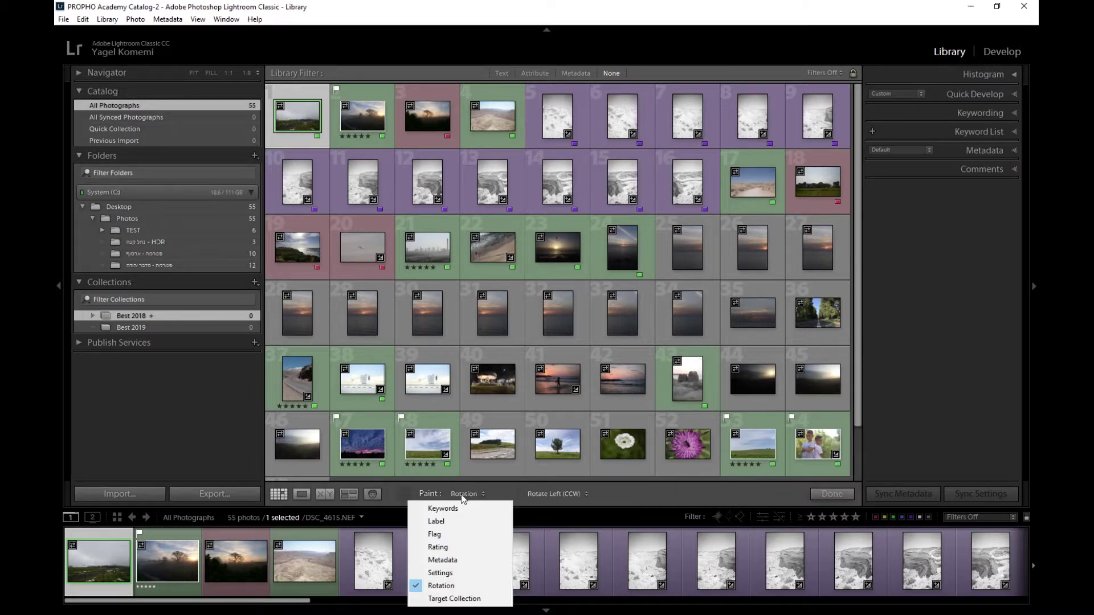
left_click(438, 599)
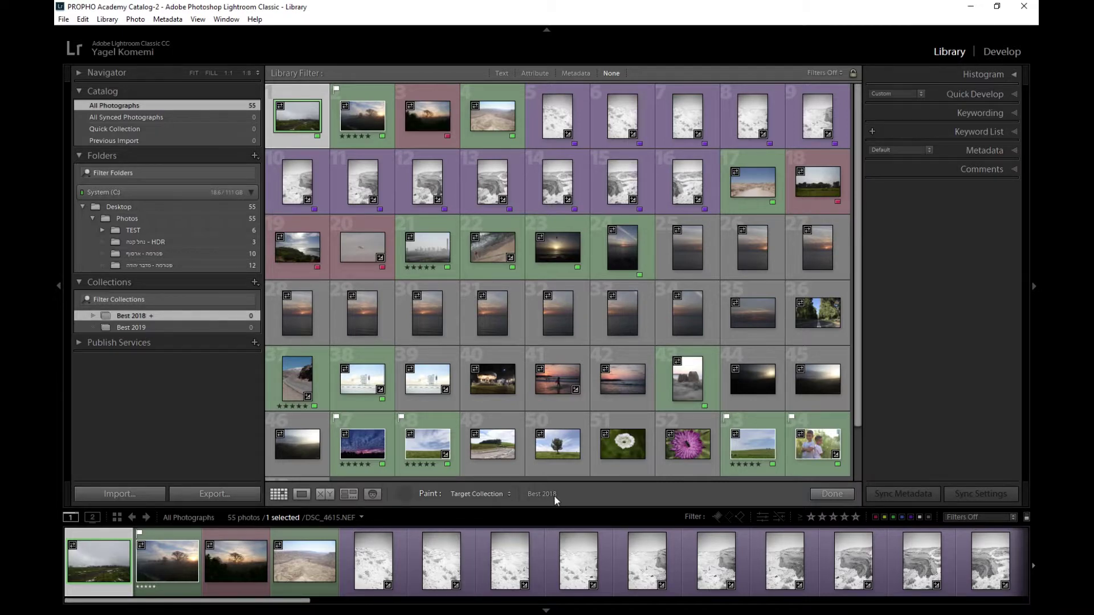
Step: Paint photos 5–16, 20, 23 and 32 into Best 2018, then dock the Painter
left_click_drag(556, 122, 821, 121)
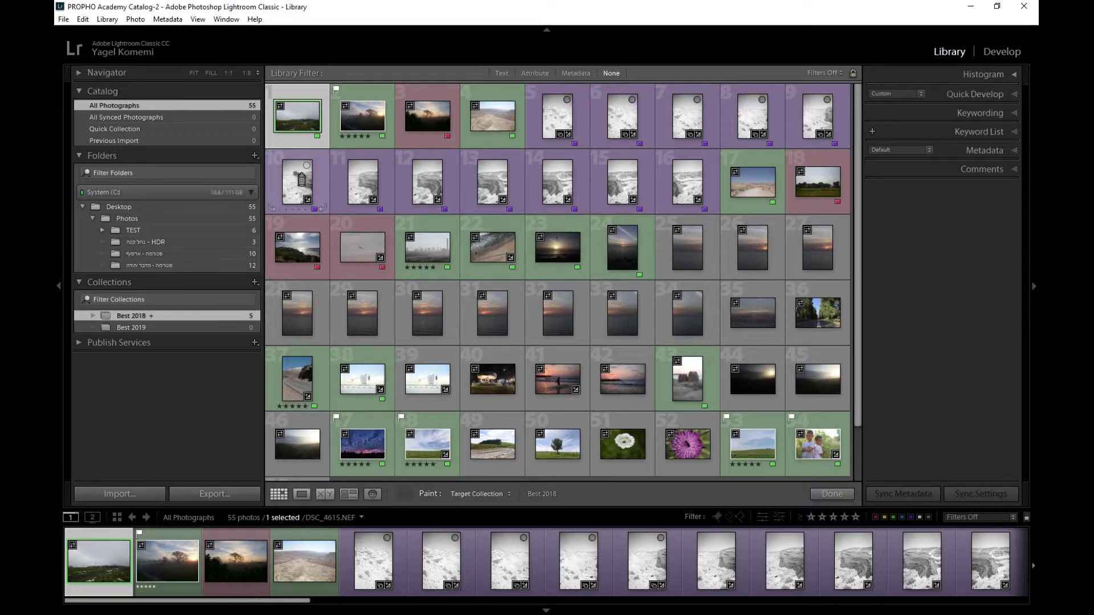
left_click_drag(302, 179, 683, 182)
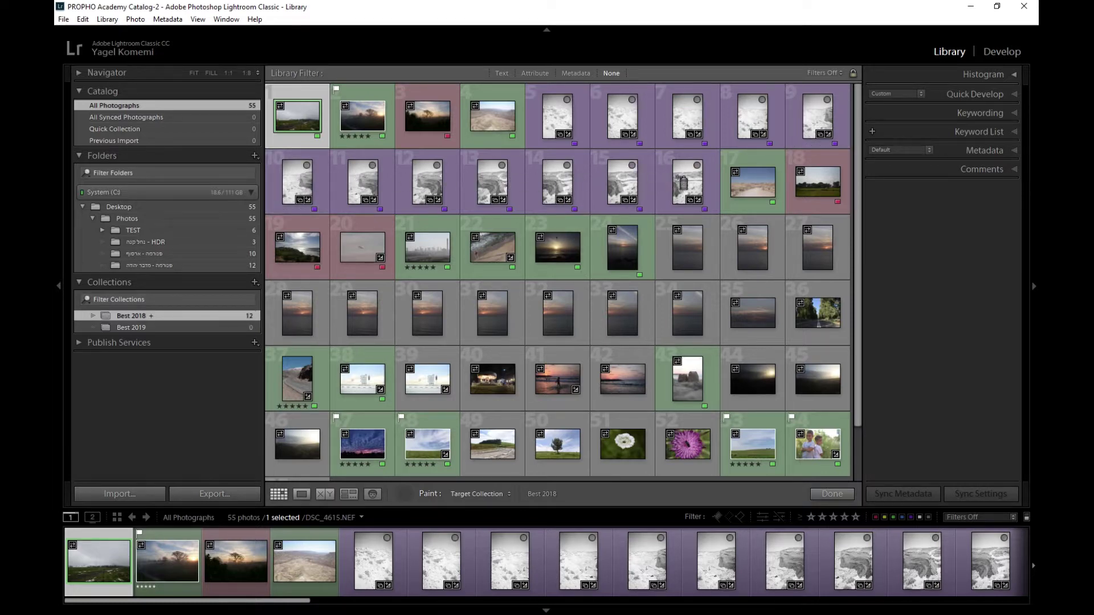
left_click(378, 258)
left_click(562, 251)
left_click(557, 329)
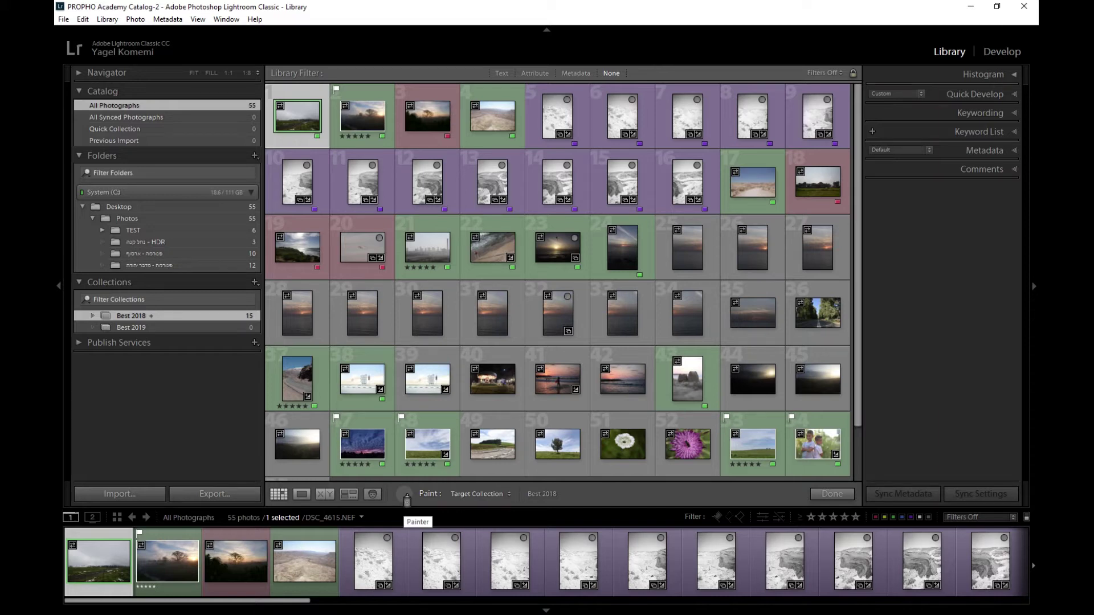
left_click(468, 494)
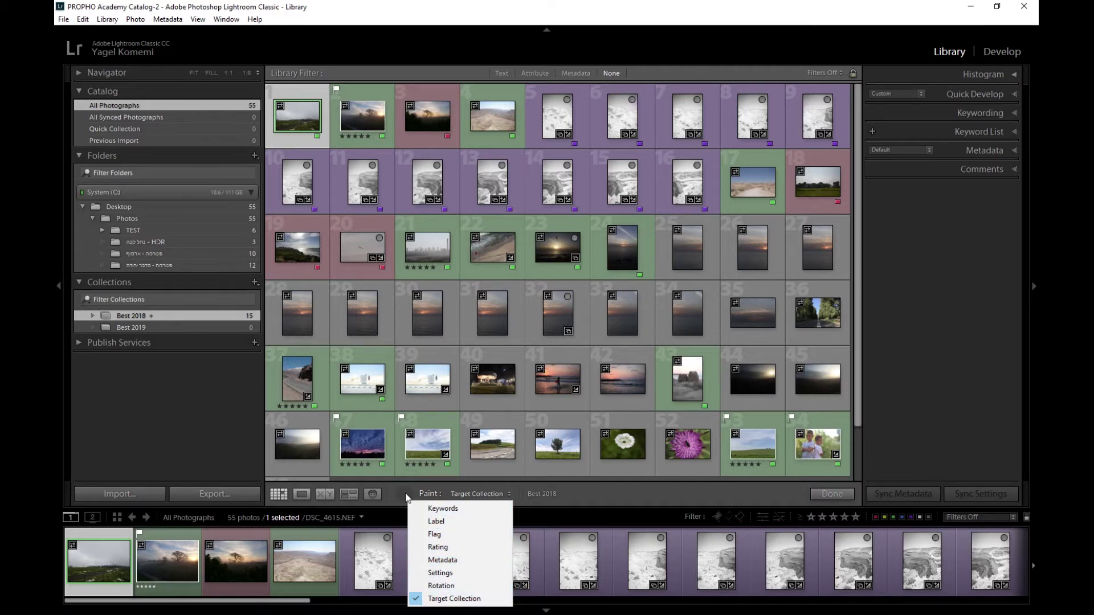
left_click(406, 495)
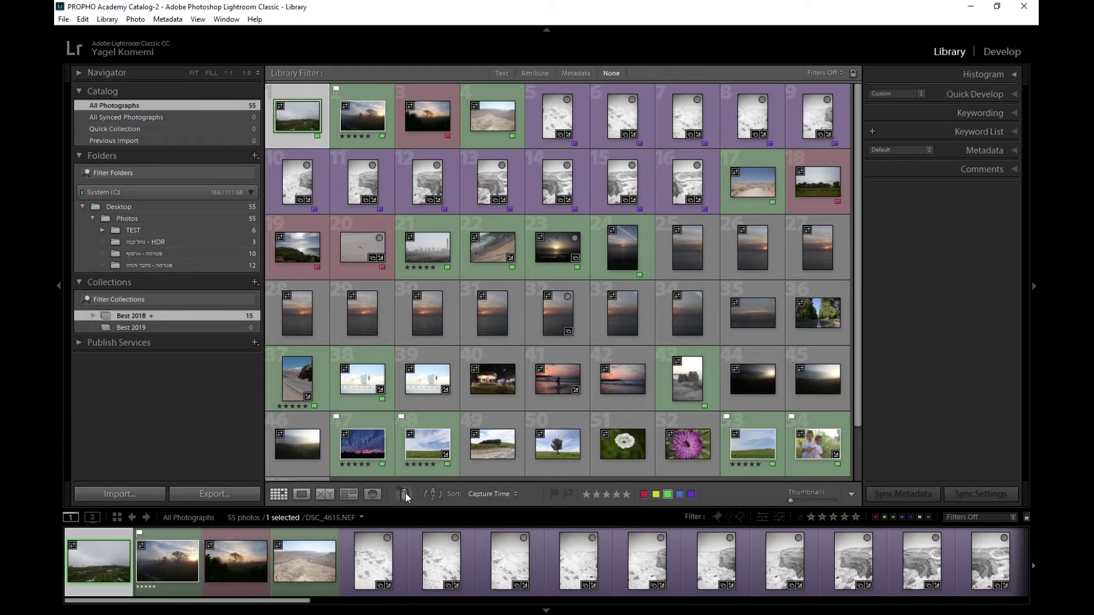